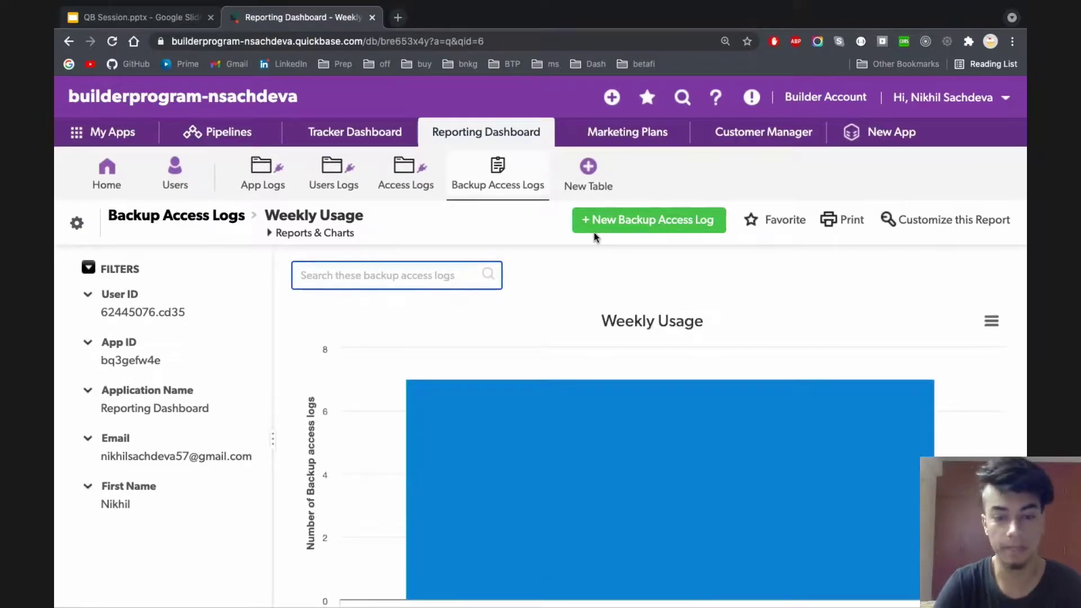
Open the Weekly Usage chart report for customization and examine its basics, chart type and axis settings.
scroll(814, 330, down, 3)
scroll(814, 329, up, 3)
click(929, 177)
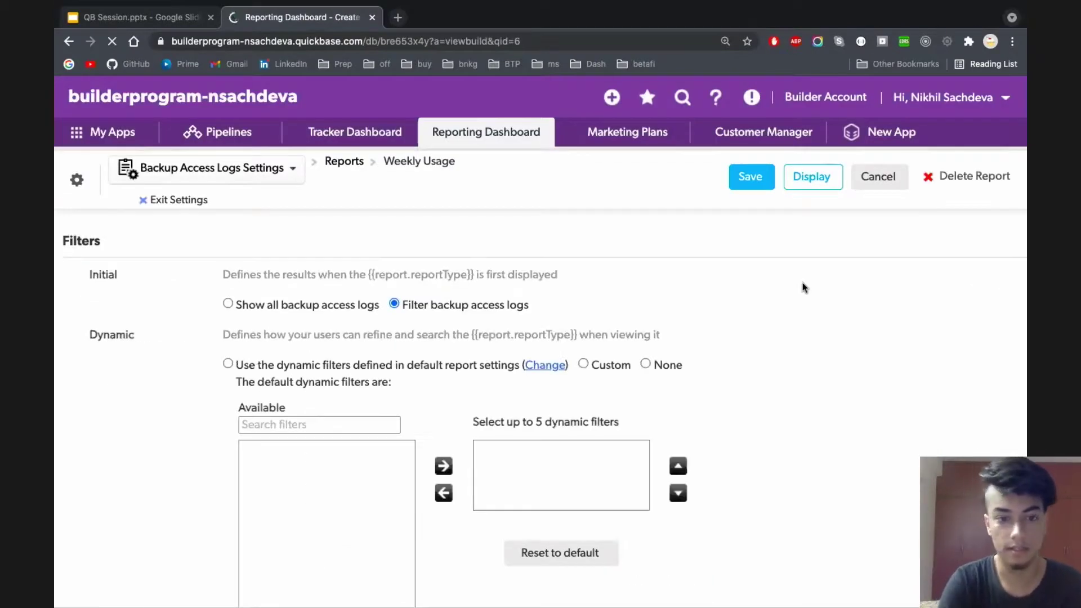
scroll(803, 287, down, 2)
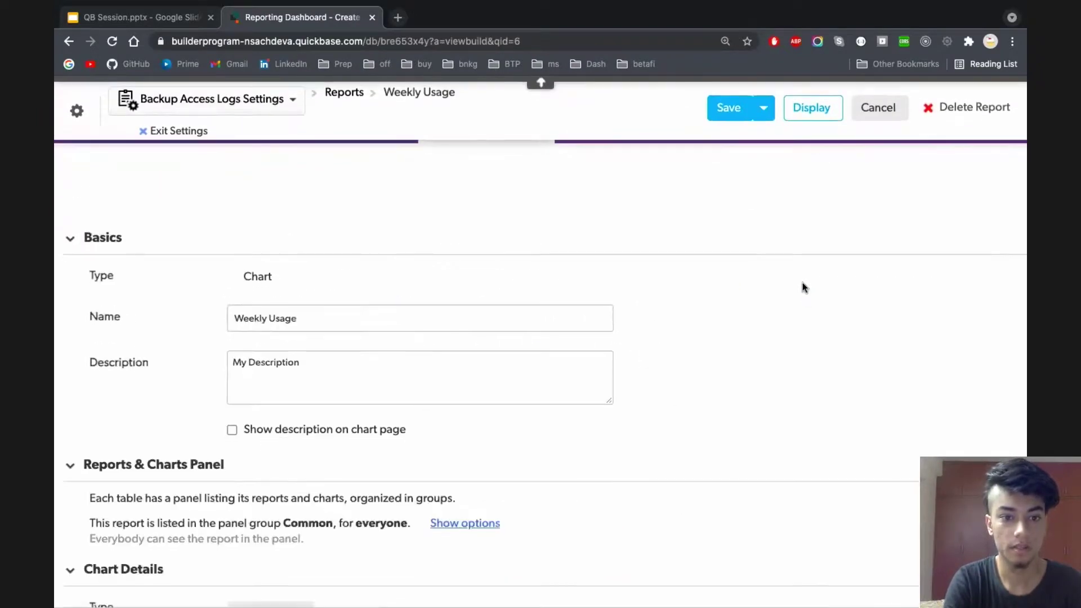
scroll(716, 326, down, 3)
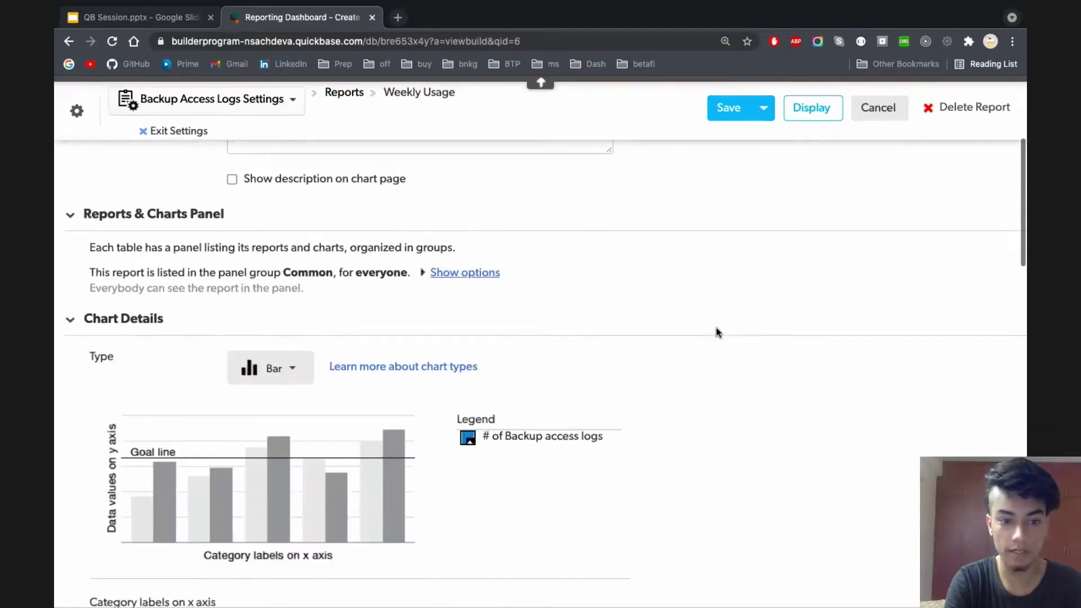
scroll(553, 304, down, 5)
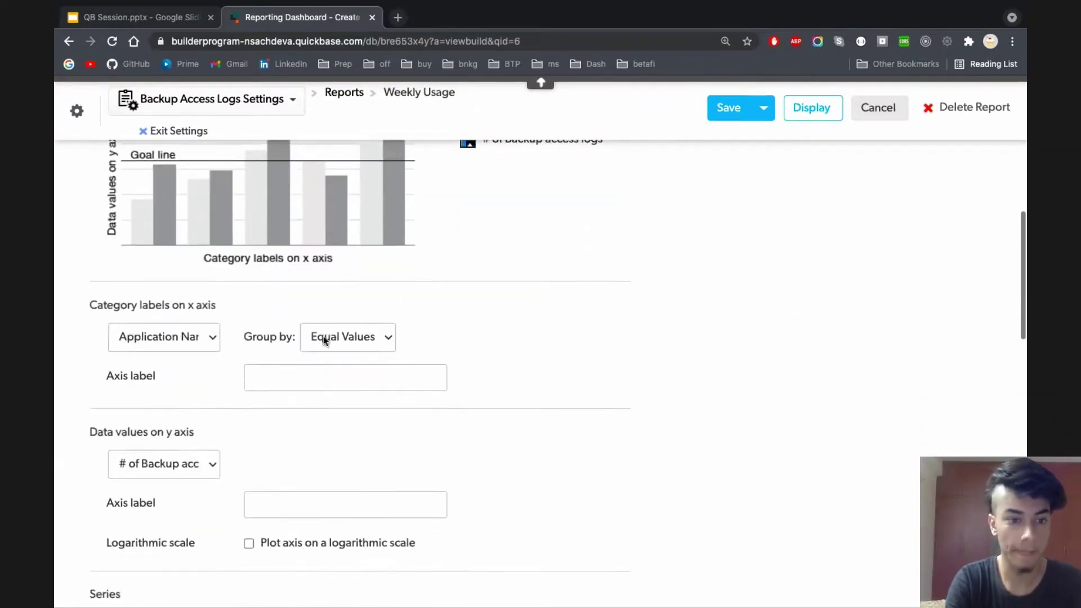
scroll(208, 374, up, 1)
scroll(208, 374, down, 3)
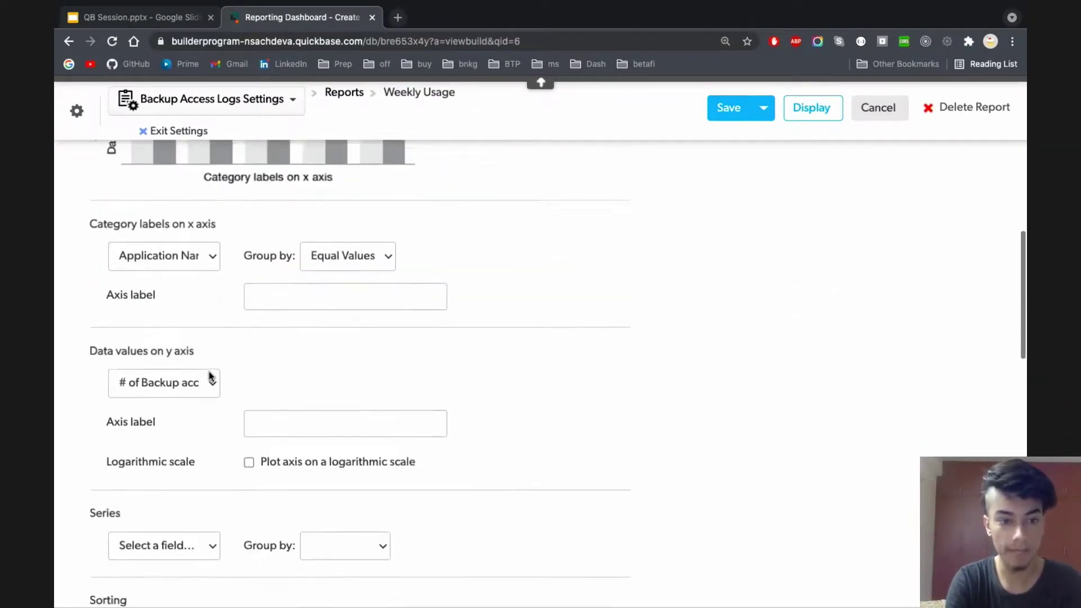
scroll(249, 371, down, 3)
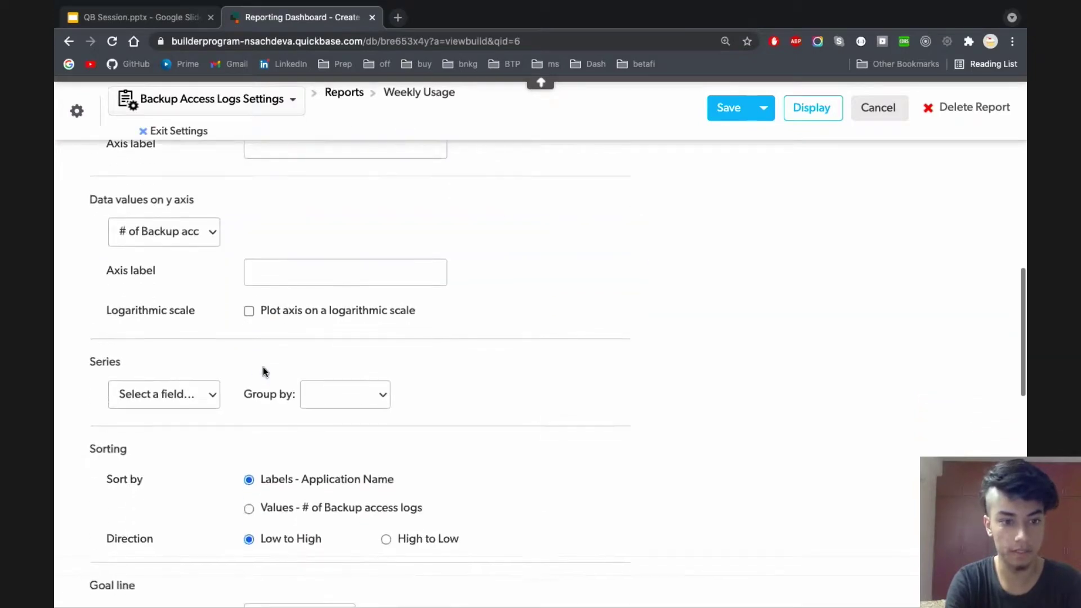
scroll(262, 372, up, 4)
scroll(262, 366, up, 10)
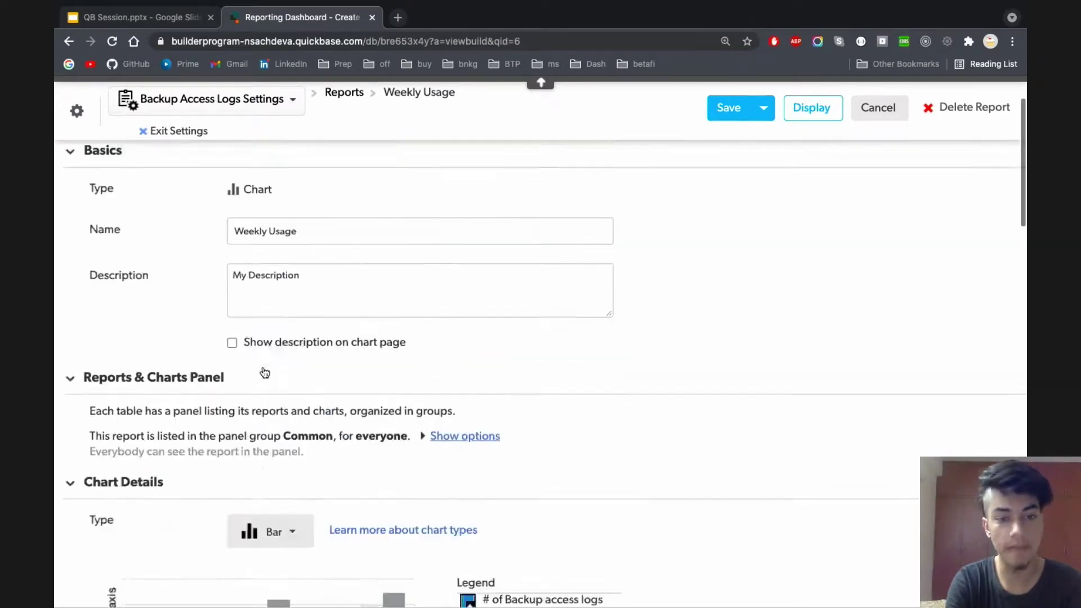
scroll(352, 235, down, 4)
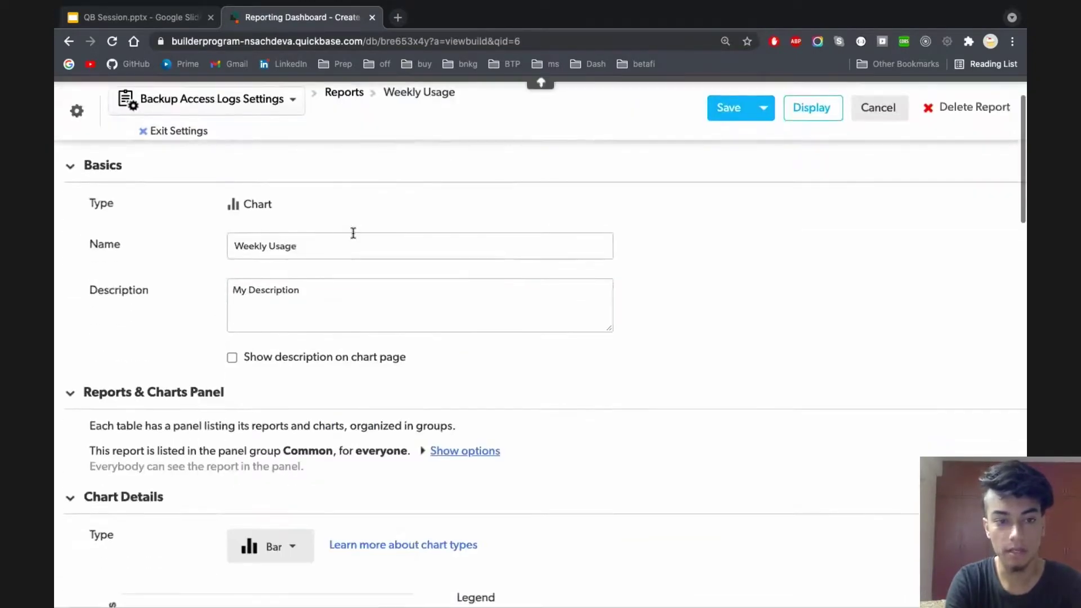
scroll(353, 233, up, 1)
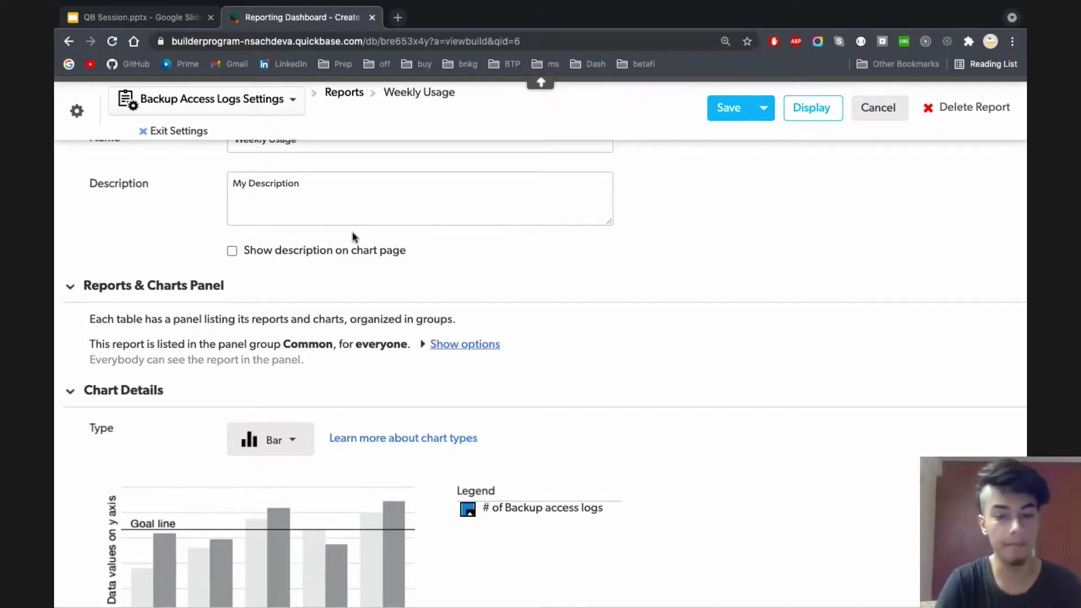
Examine the Weekly Usage chart's axis, series, sorting and goal line settings.
scroll(353, 235, down, 7)
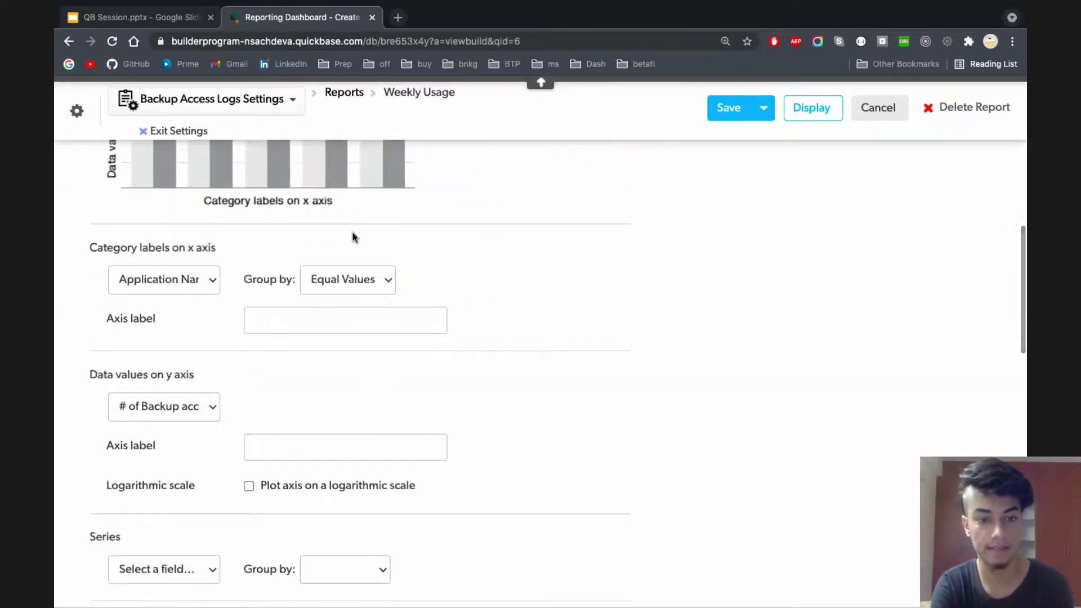
scroll(354, 236, up, 1)
scroll(352, 236, down, 8)
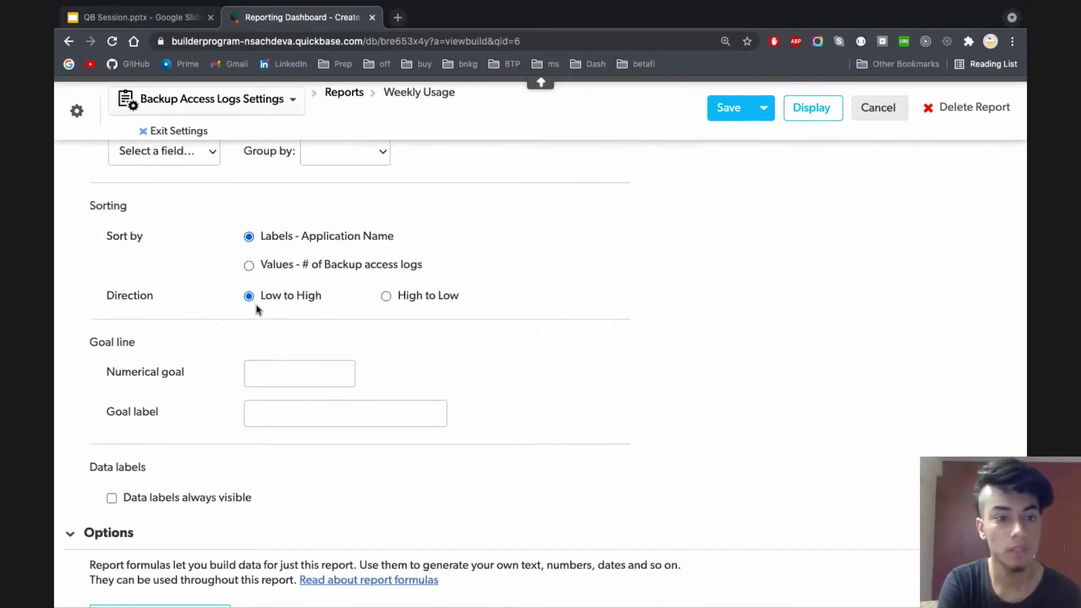
scroll(189, 353, up, 3)
scroll(189, 352, up, 4)
Review the initial and dynamic filters of the Weekly Usage report, then leave its settings without saving.
scroll(189, 353, down, 12)
scroll(189, 353, down, 2)
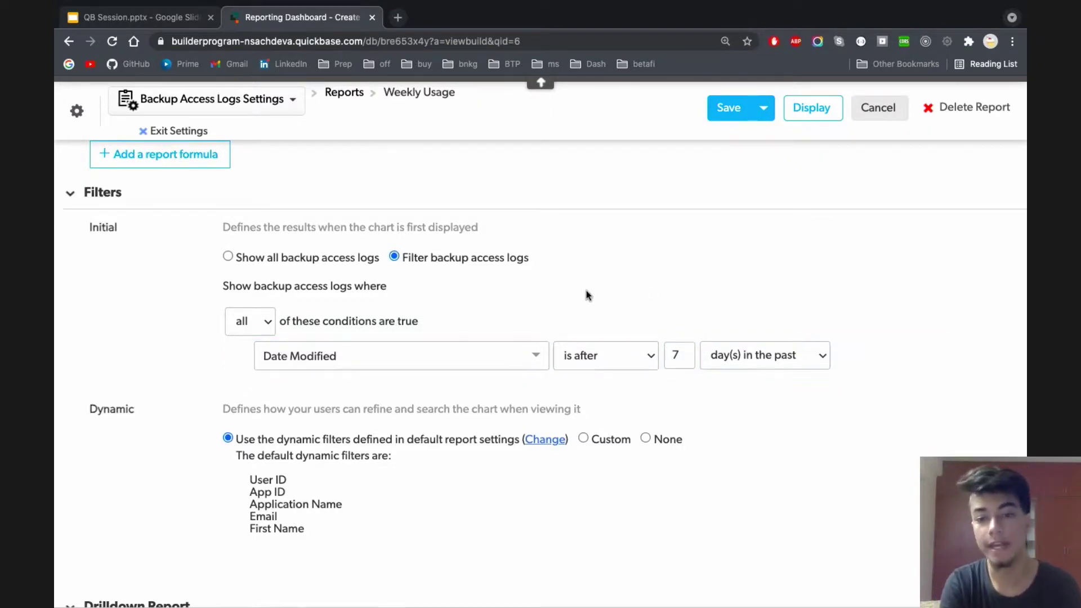
scroll(644, 365, down, 1)
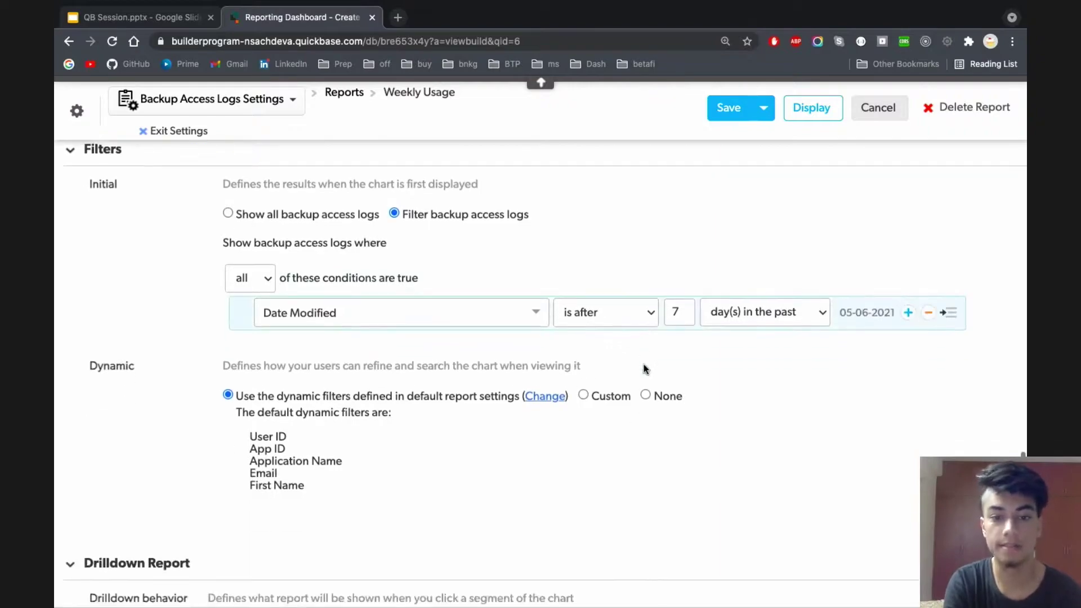
scroll(641, 369, up, 1)
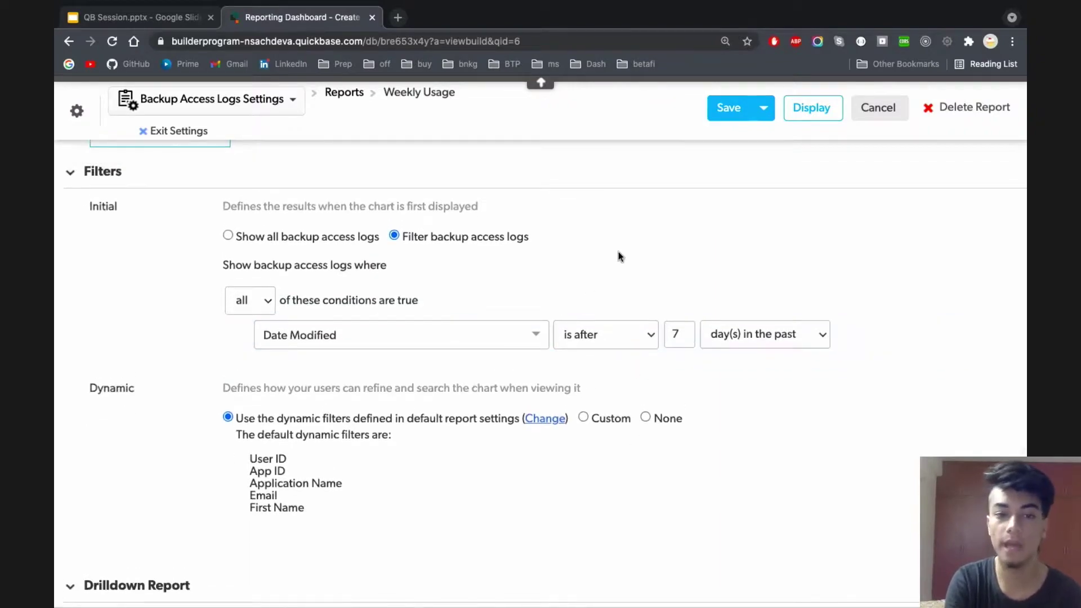
scroll(498, 285, up, 10)
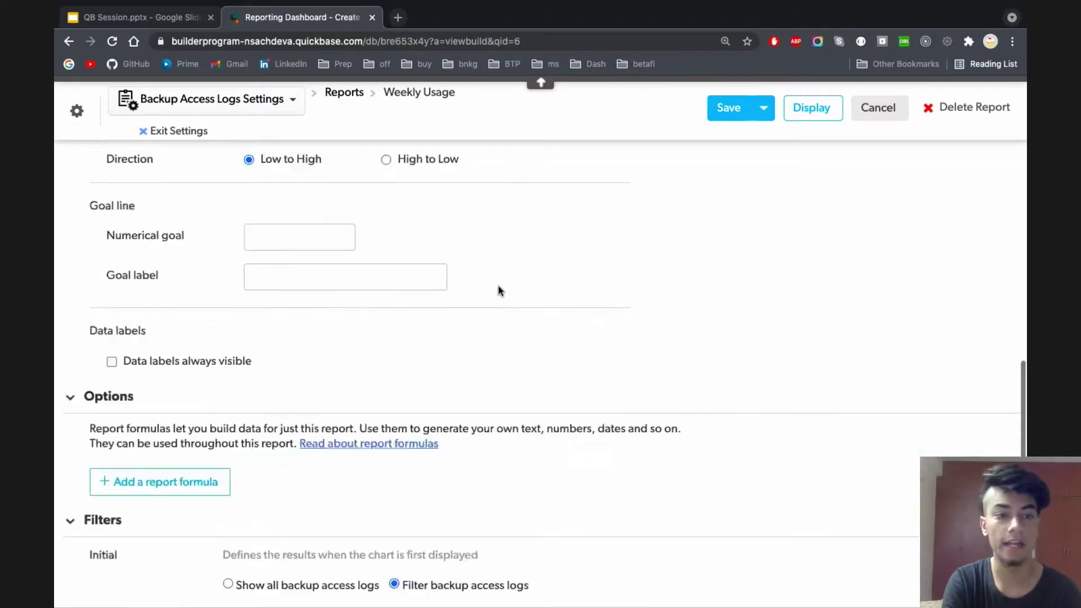
scroll(499, 291, down, 10)
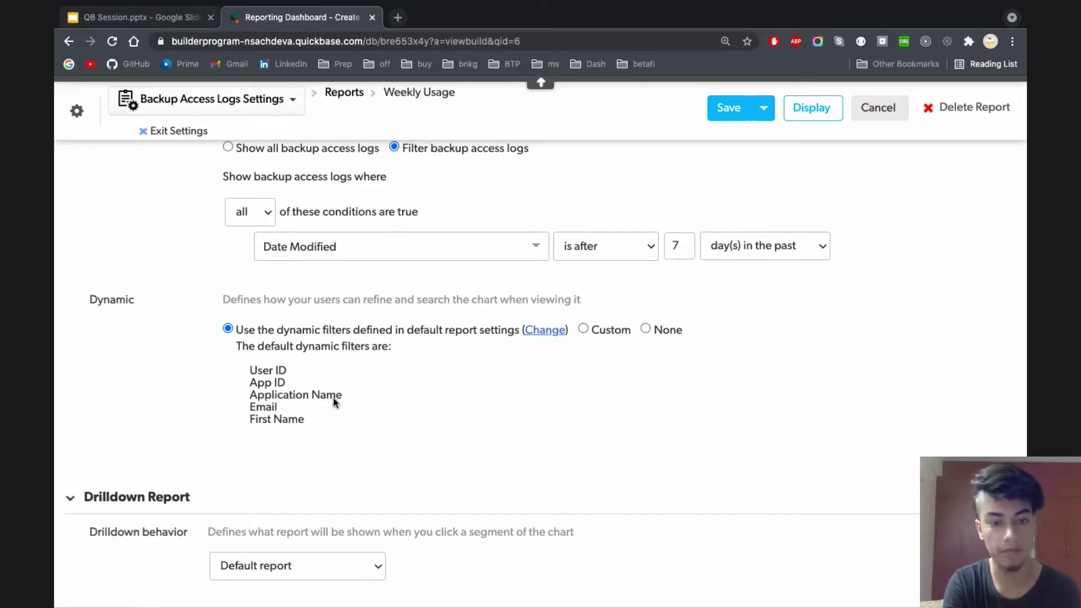
scroll(362, 391, up, 15)
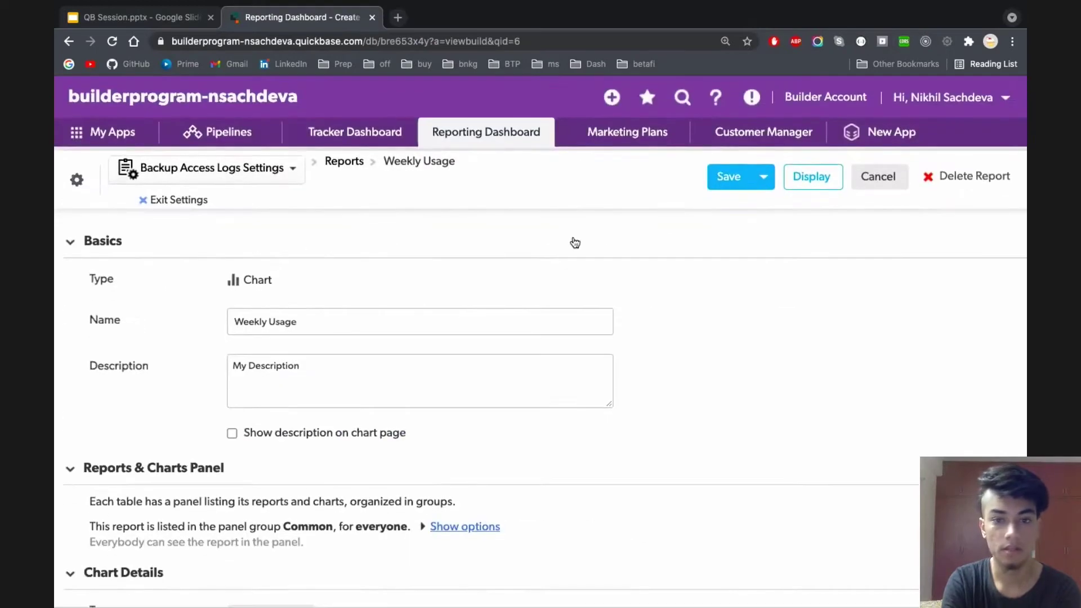
click(872, 180)
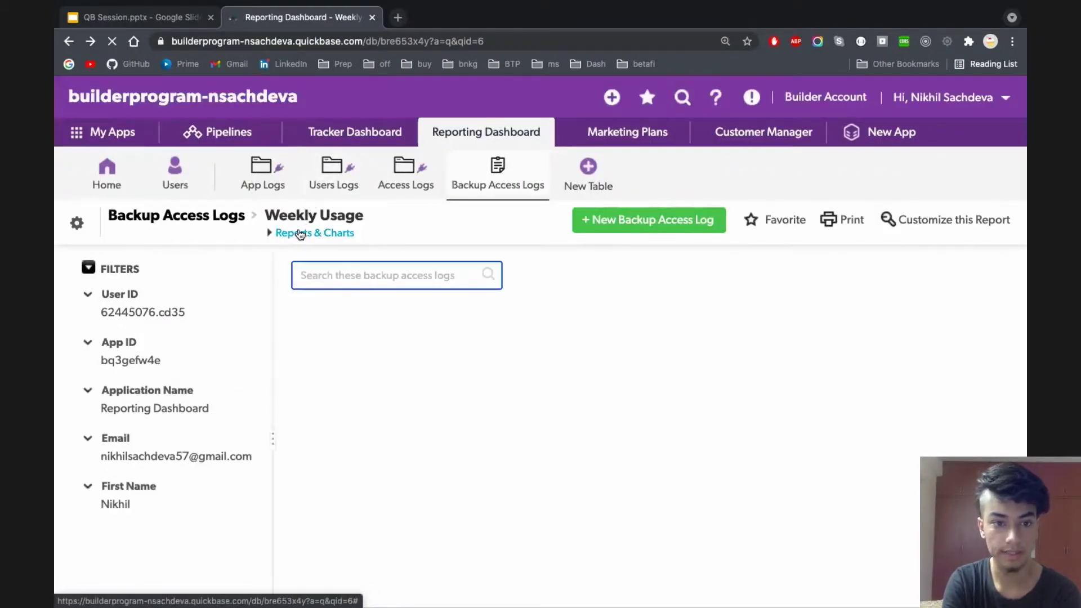
Look at the list of reports and charts for Backup Access Logs, then return to the app's home dashboard.
click(300, 234)
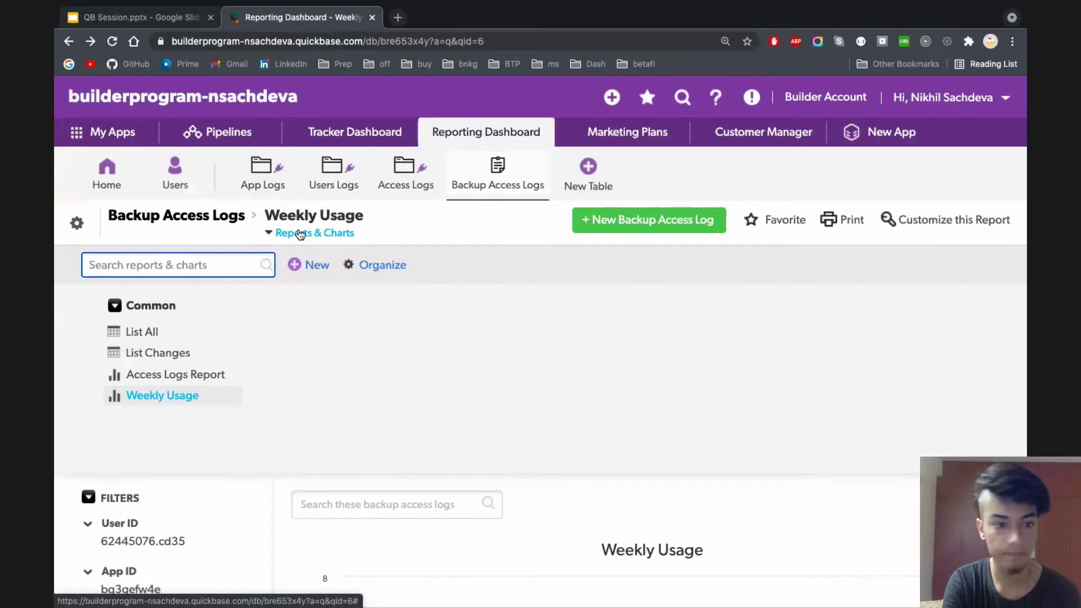
click(300, 235)
click(348, 190)
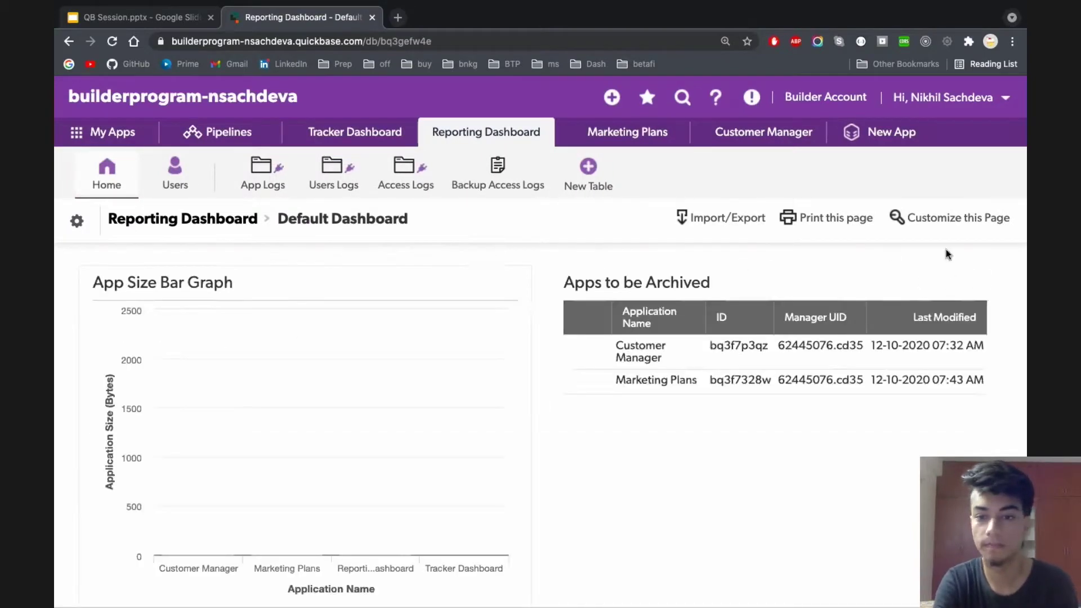
Open the full Apps to be Archived report from the dashboard and look over its additional report options.
click(980, 282)
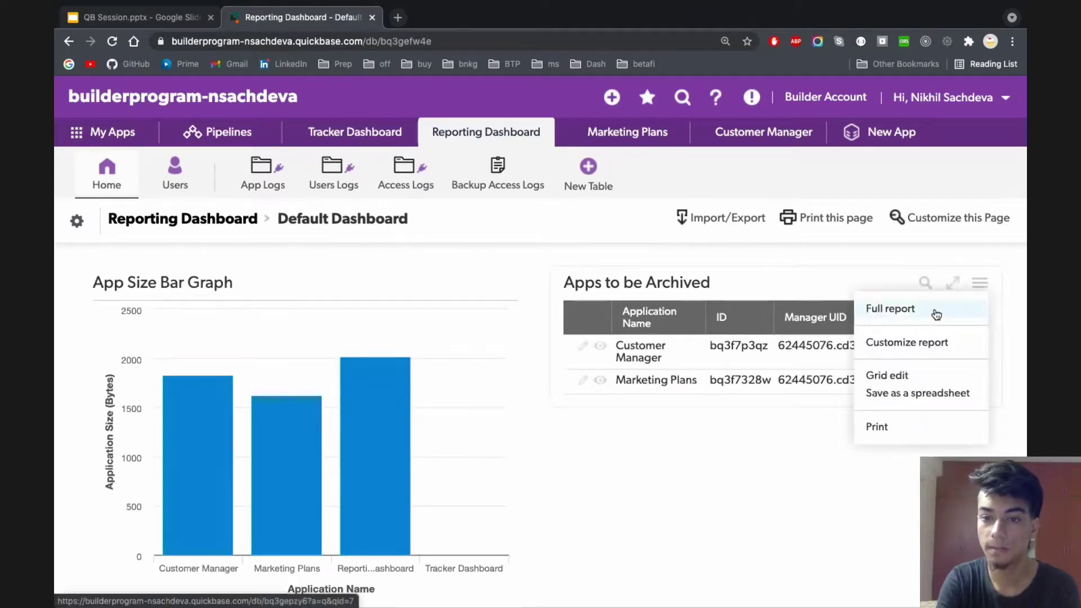
click(936, 314)
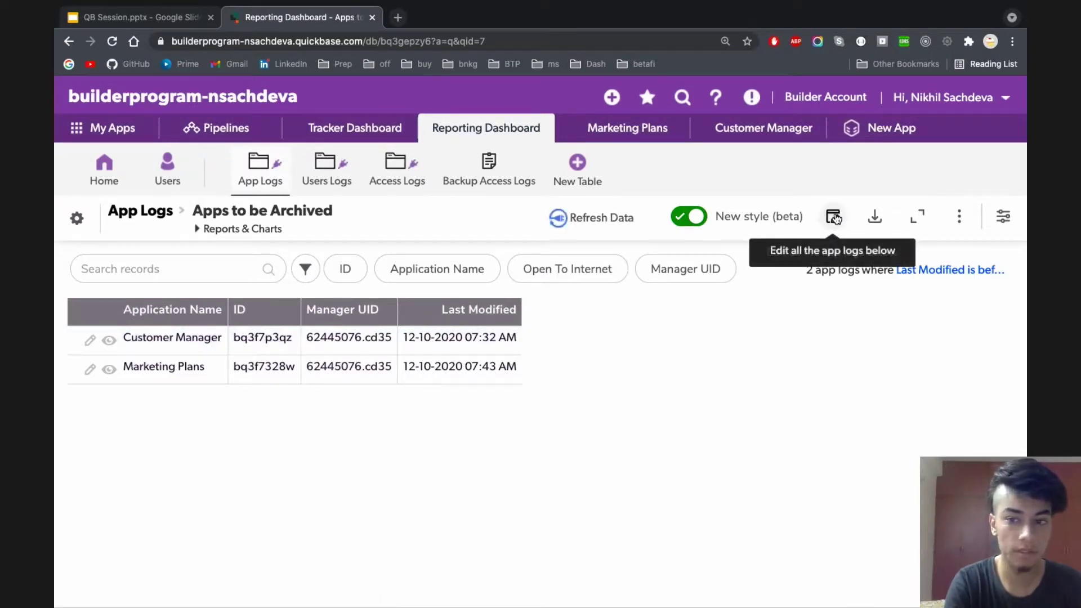
click(959, 219)
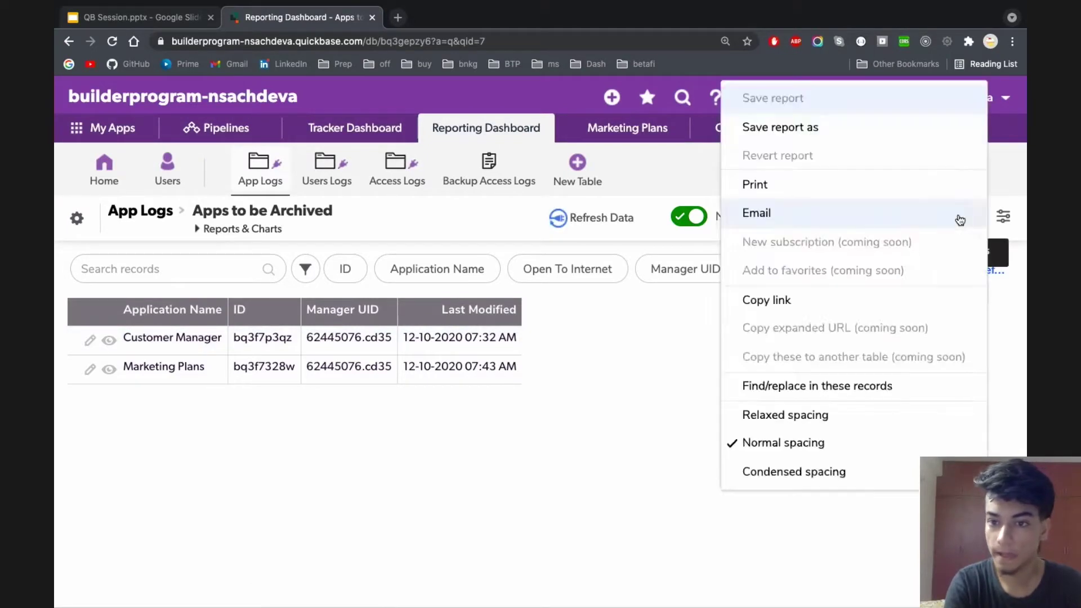
click(949, 276)
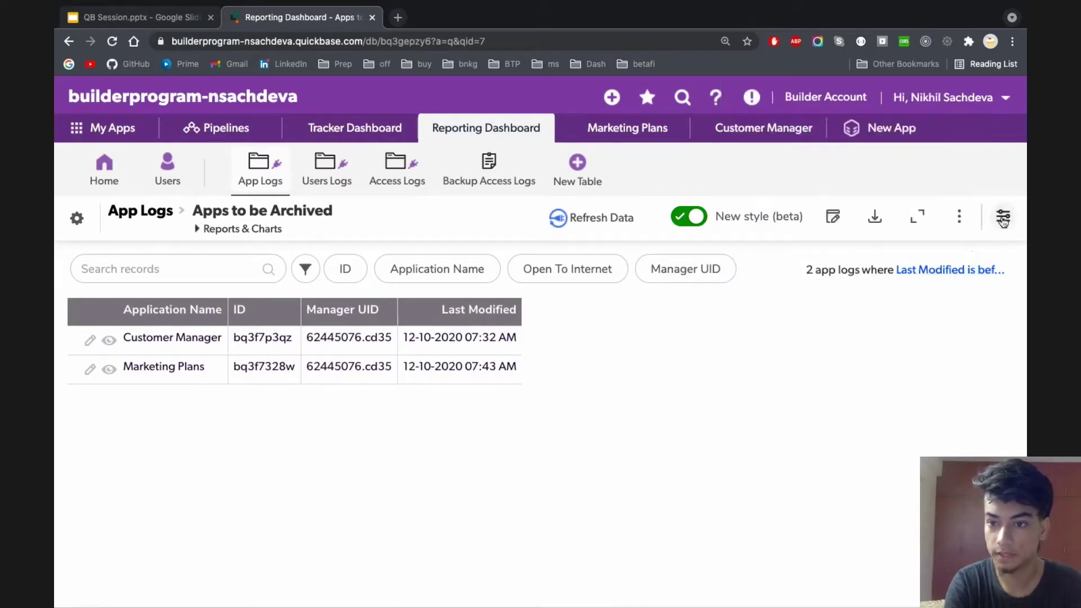
Open the Apps to be Archived report's settings and examine its basics and the available and report columns.
click(1003, 216)
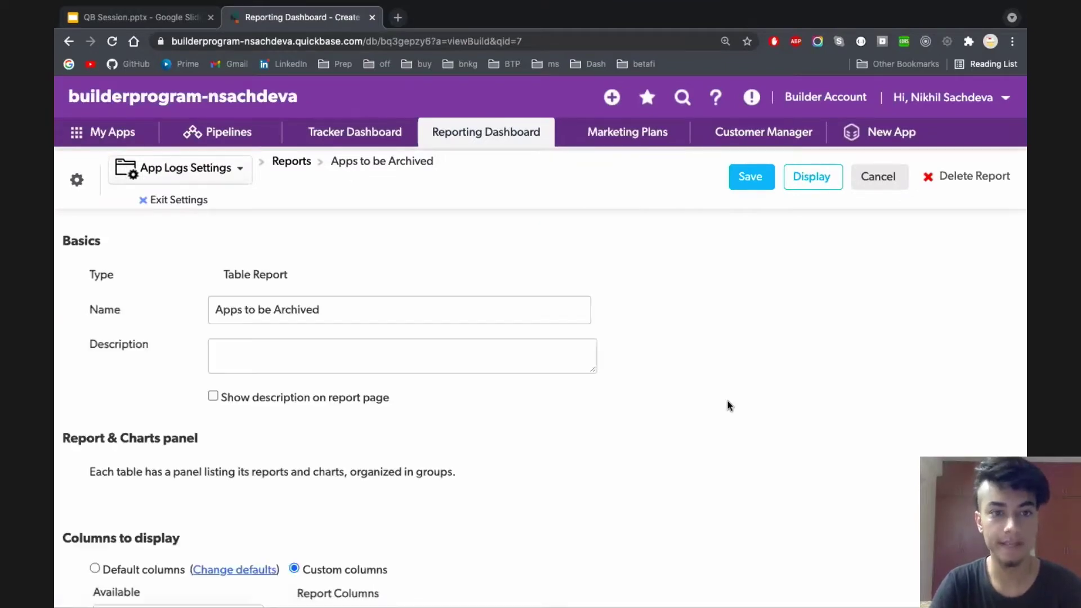
scroll(727, 400, down, 3)
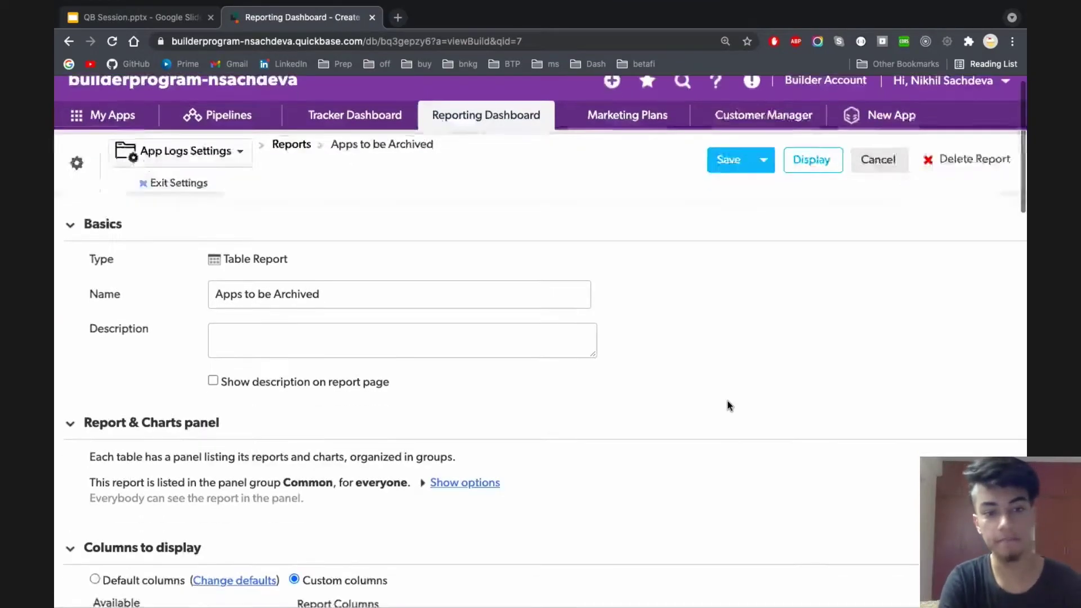
scroll(390, 414, up, 3)
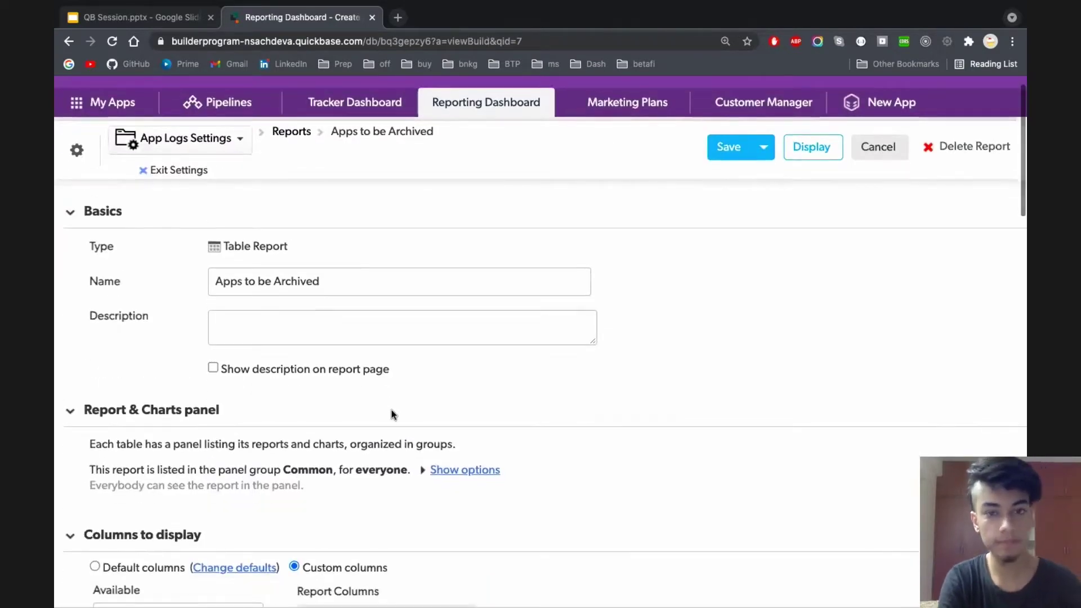
scroll(391, 411, down, 3)
scroll(390, 410, down, 5)
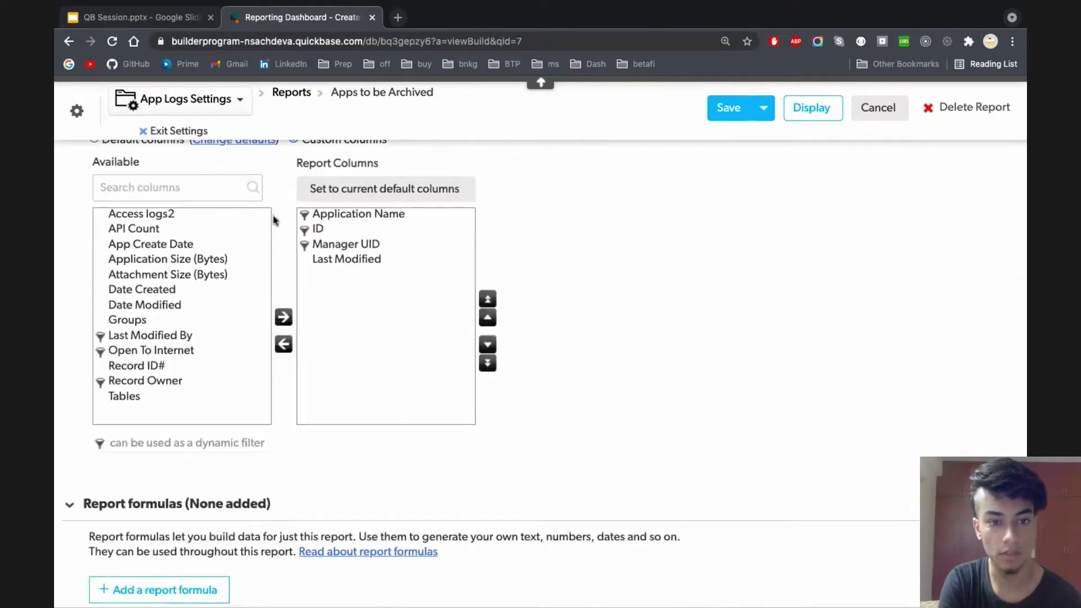
scroll(334, 236, up, 1)
scroll(600, 259, down, 8)
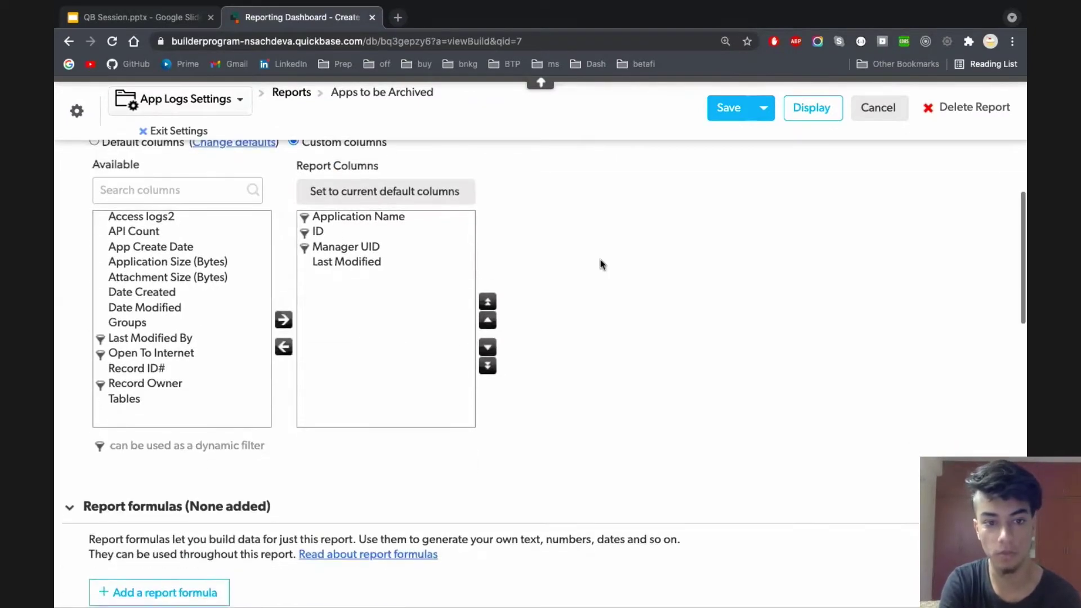
Examine the Last Modified filter and dynamic filters of Apps to be Archived, then leave the settings without saving.
scroll(619, 269, down, 1)
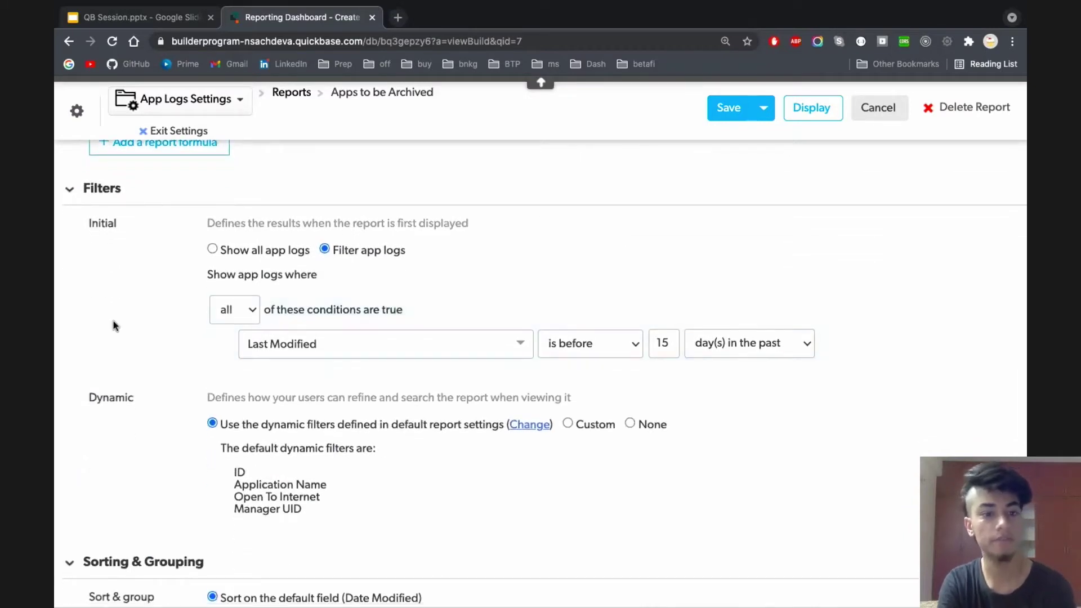
scroll(113, 320, down, 1)
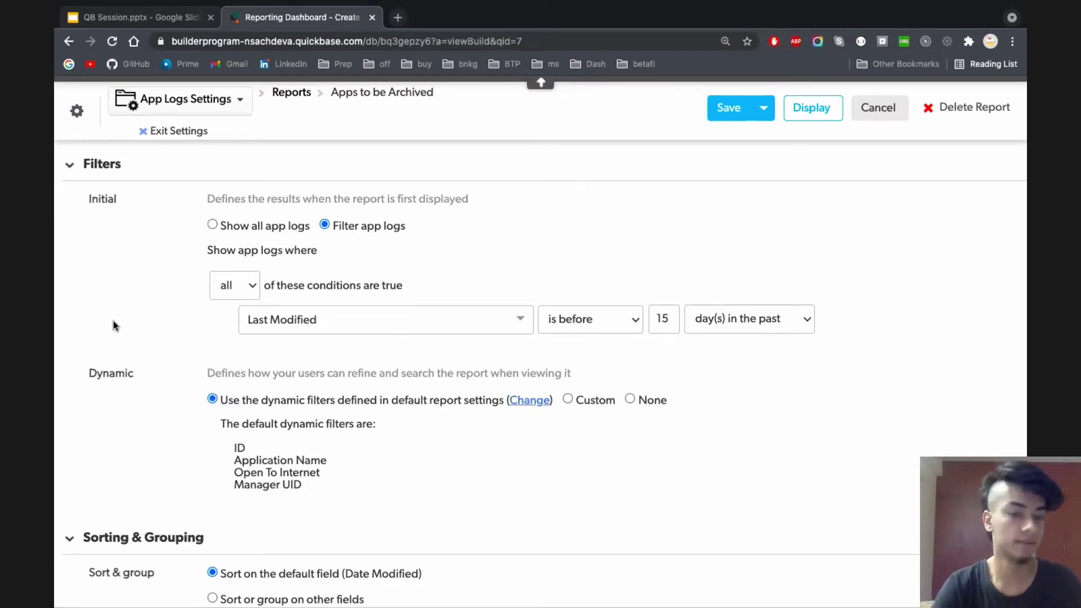
click(882, 107)
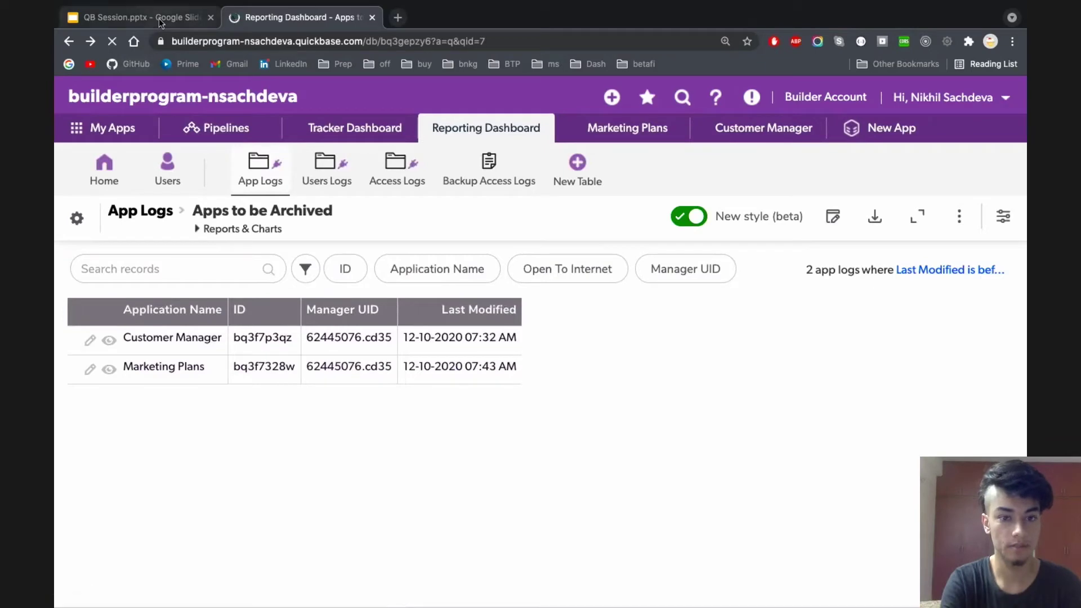
Switch to the QB Session deck in Google Slides and start presenting from the List of Reports slide.
key(ctrl+shift+Tab)
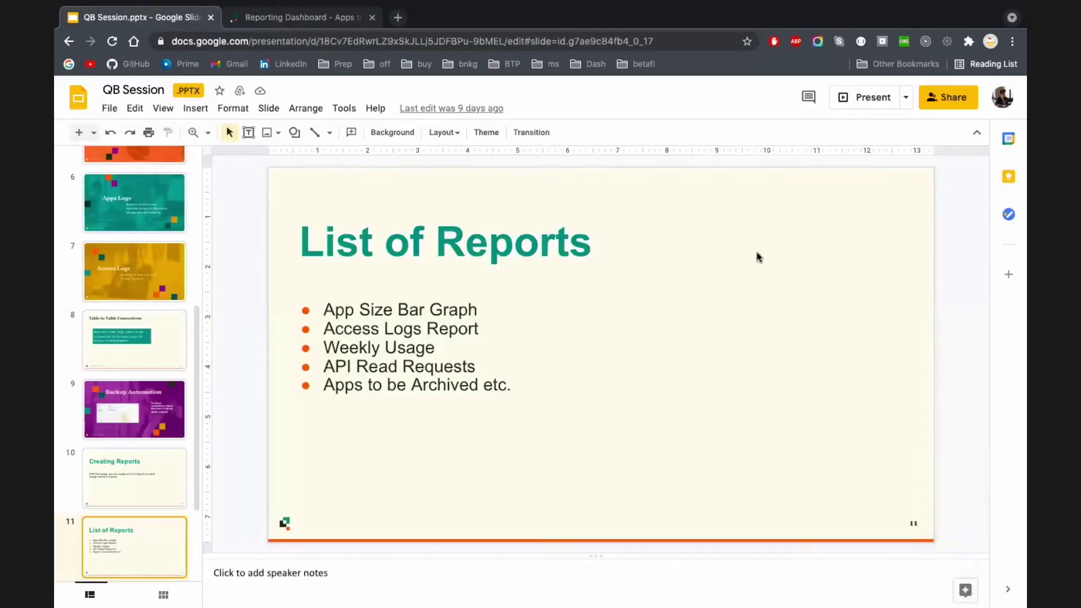
click(865, 99)
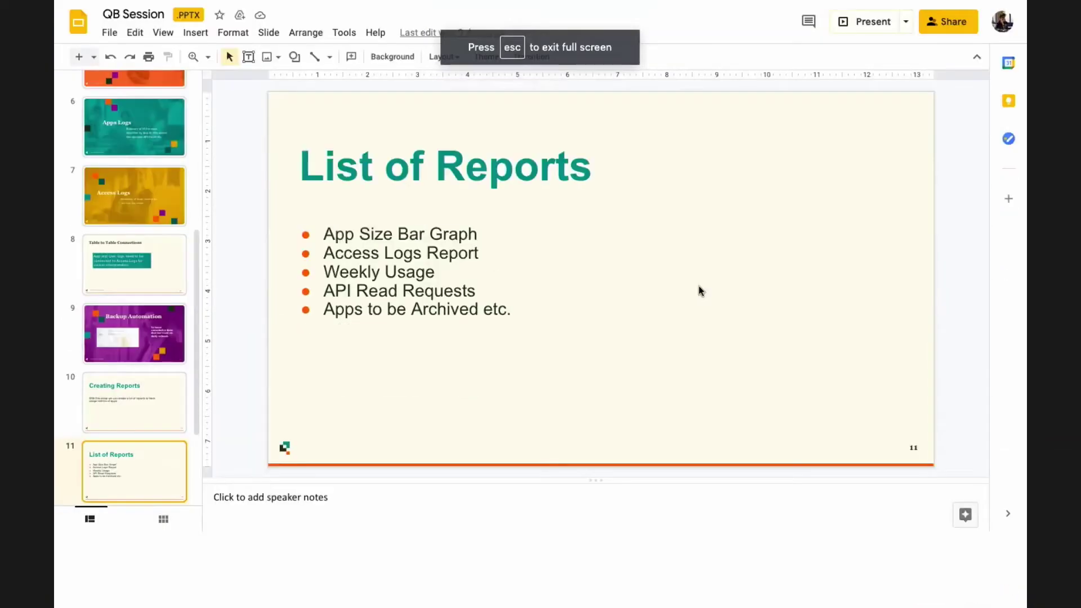